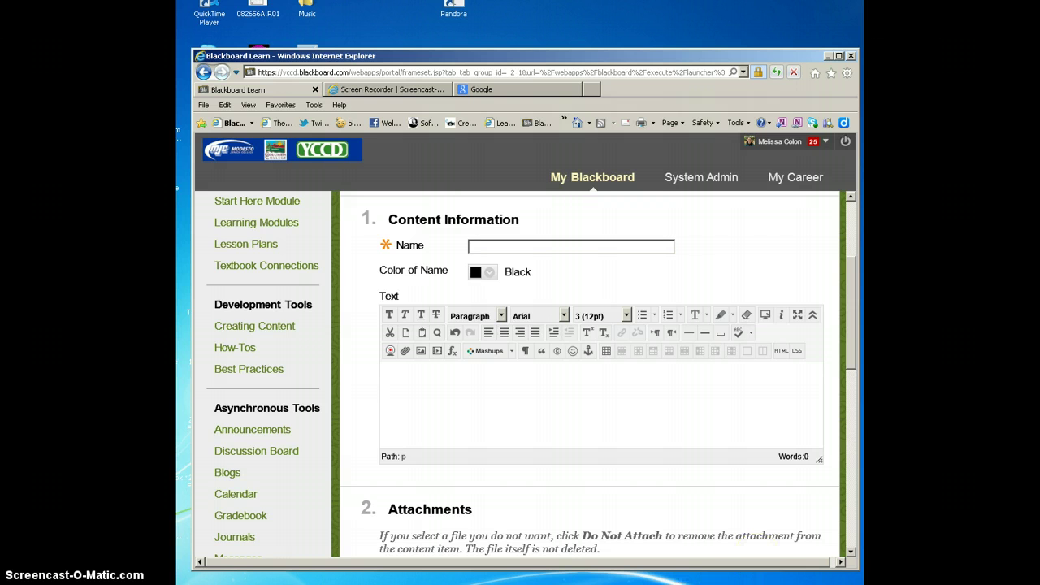
click(813, 316)
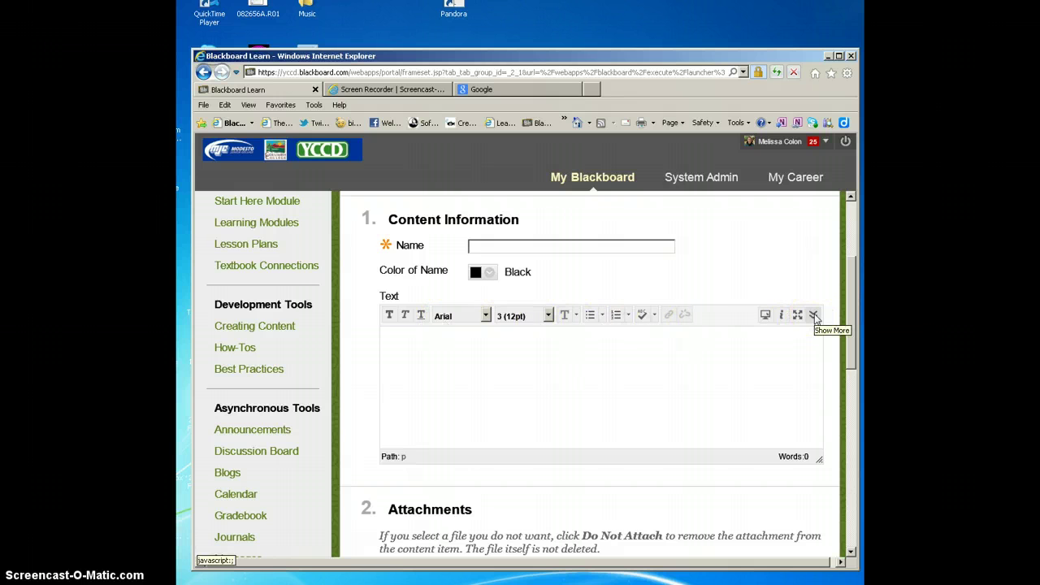
click(814, 315)
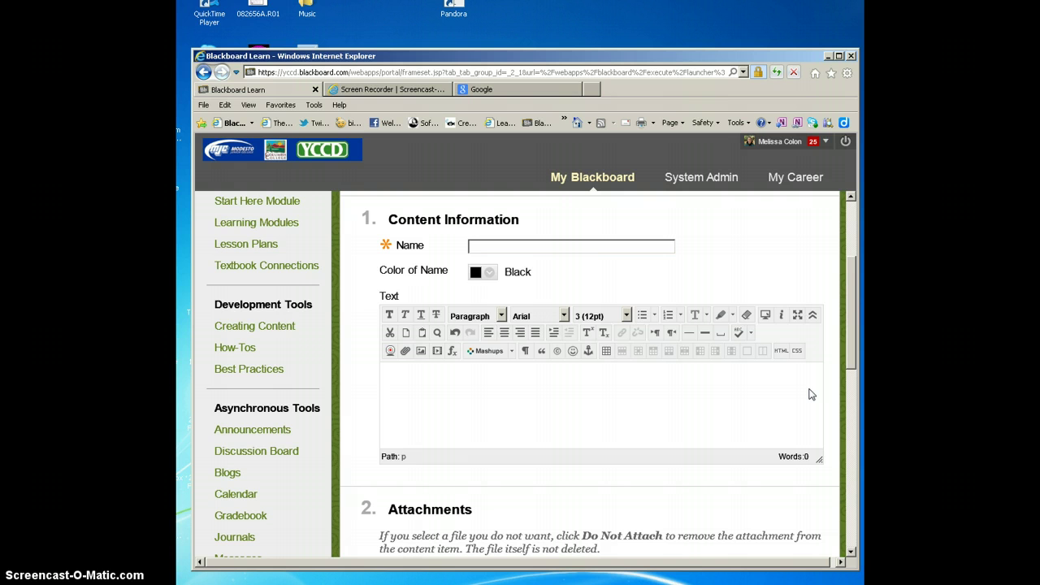
click(412, 372)
text(http://www.google.com)
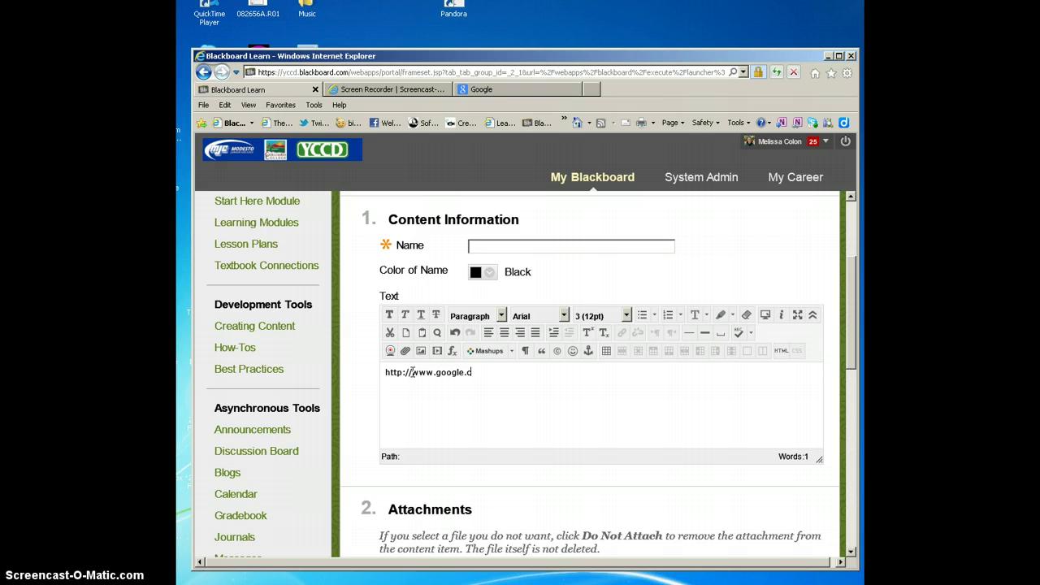
click(516, 413)
key(Return)
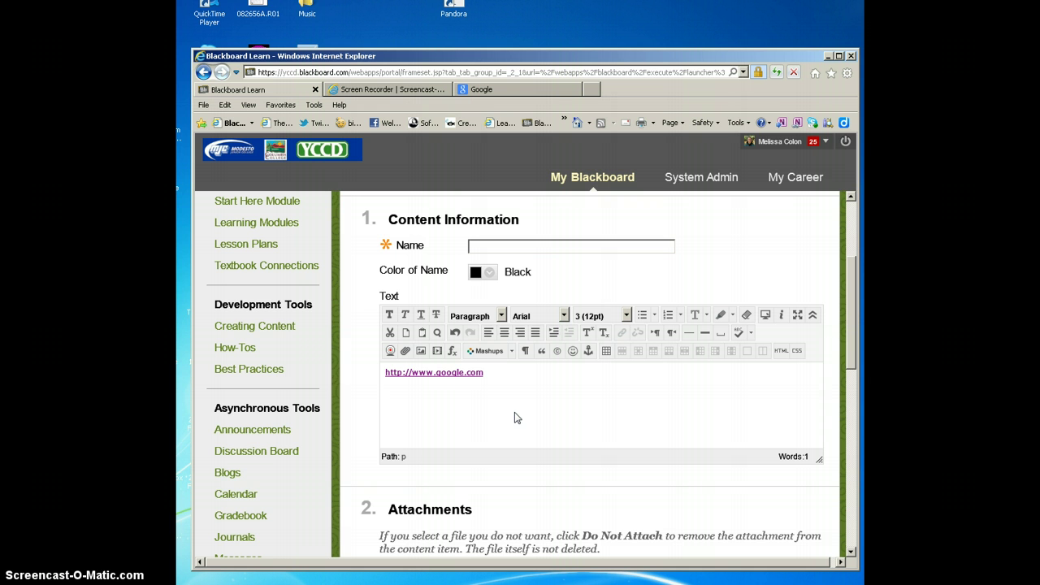
click(489, 373)
drag(489, 372, 385, 373)
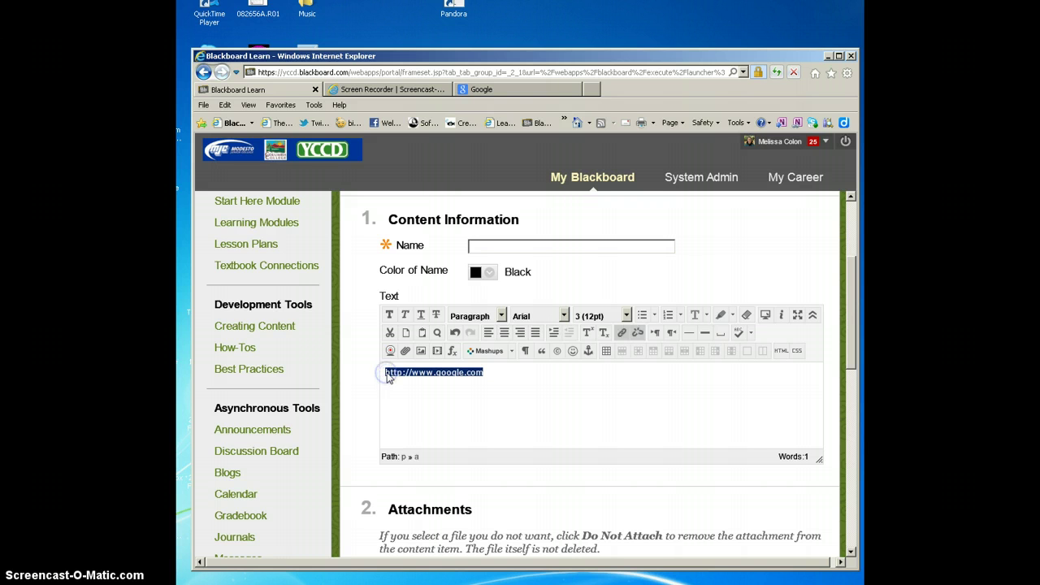
Set the selected google.com link's target to Open in New Window (_blank).
click(623, 334)
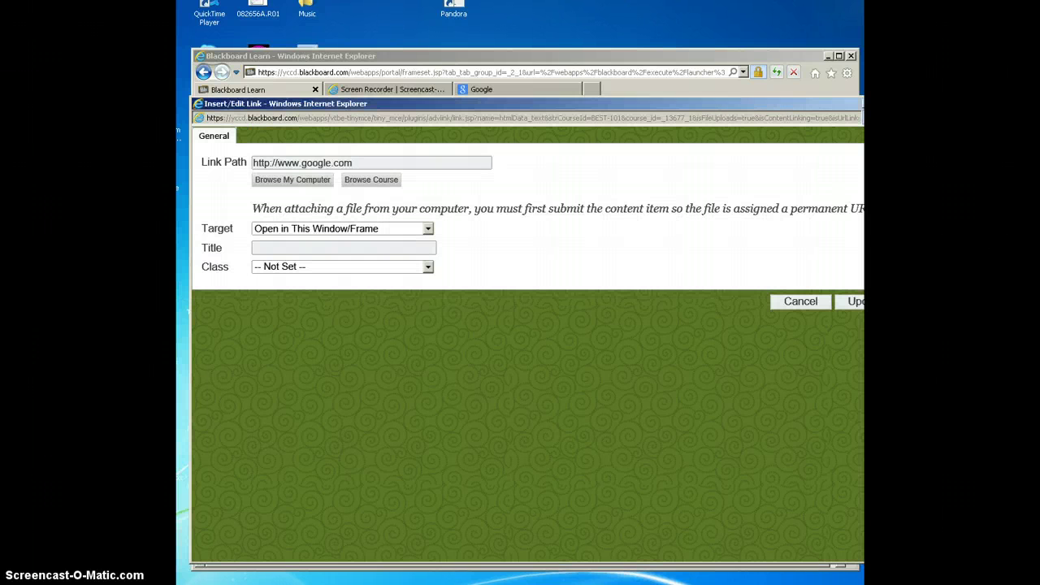
drag(859, 152, 841, 291)
click(528, 378)
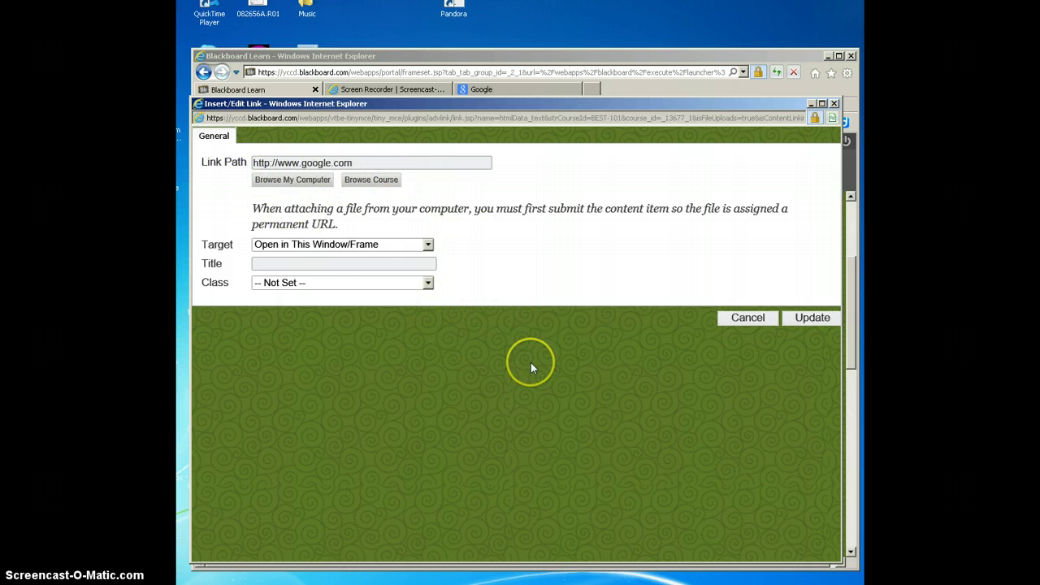
click(234, 262)
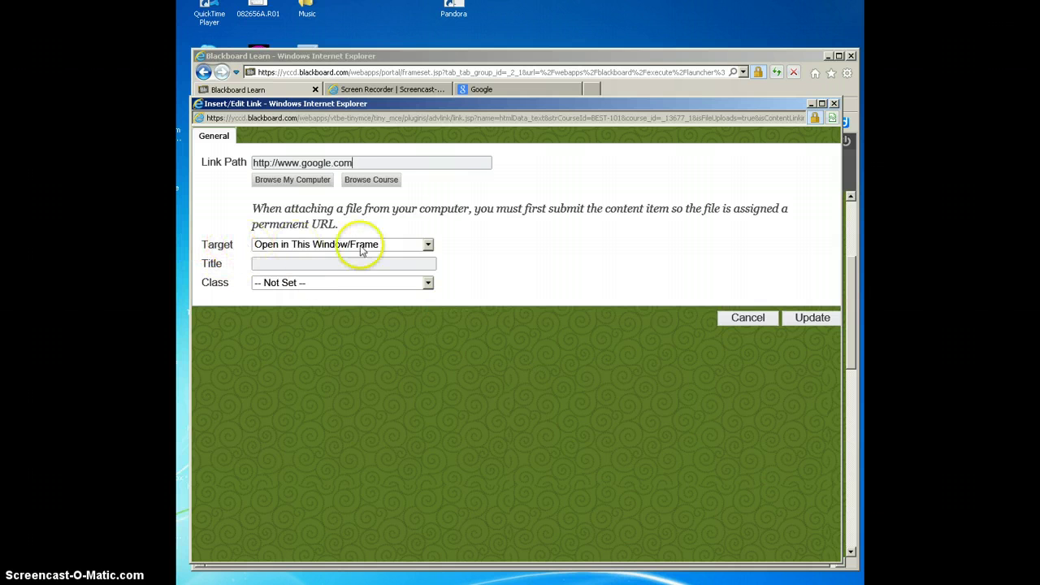
click(427, 245)
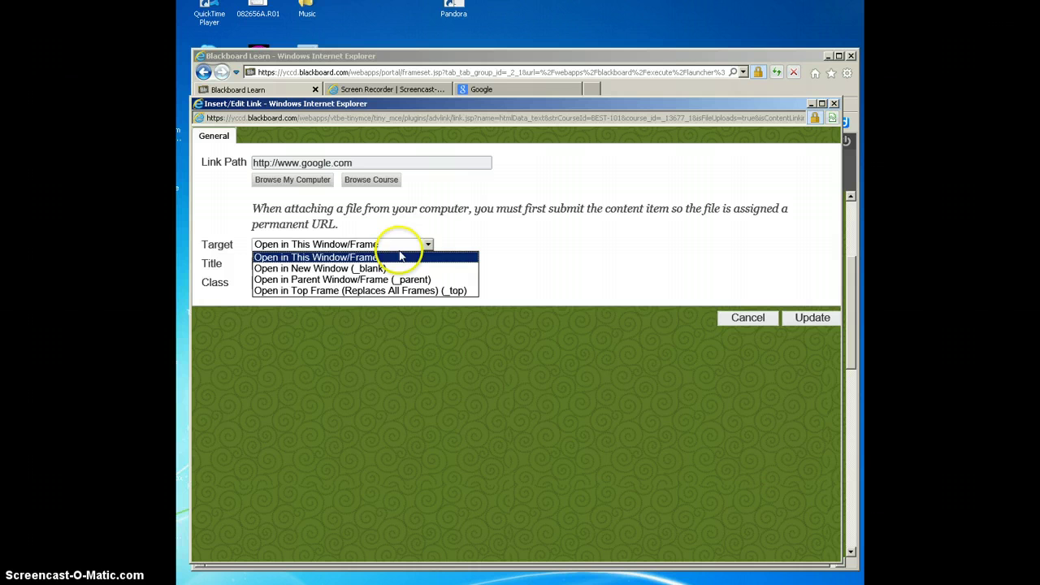
click(329, 274)
click(329, 269)
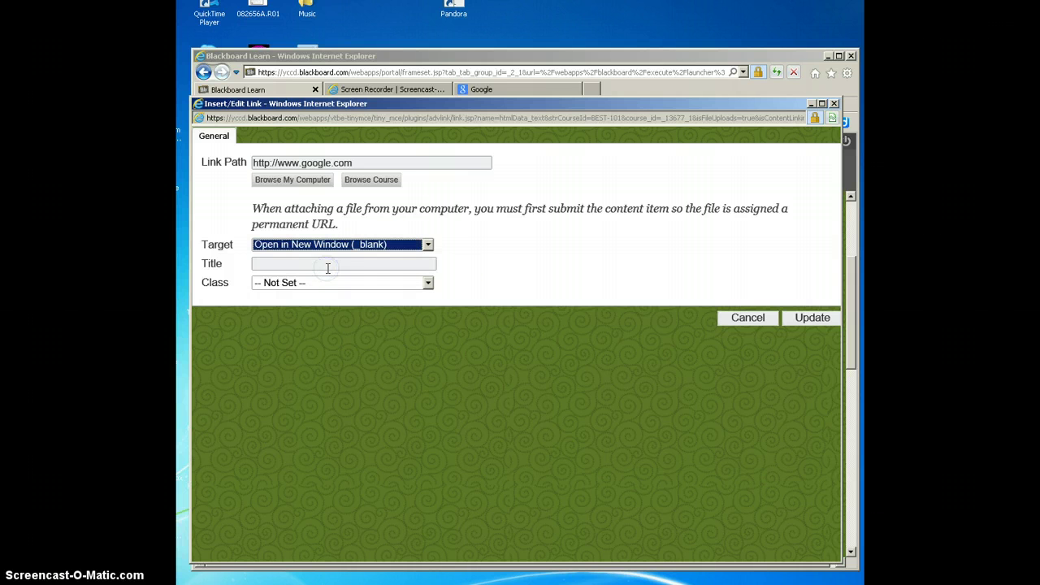
click(805, 318)
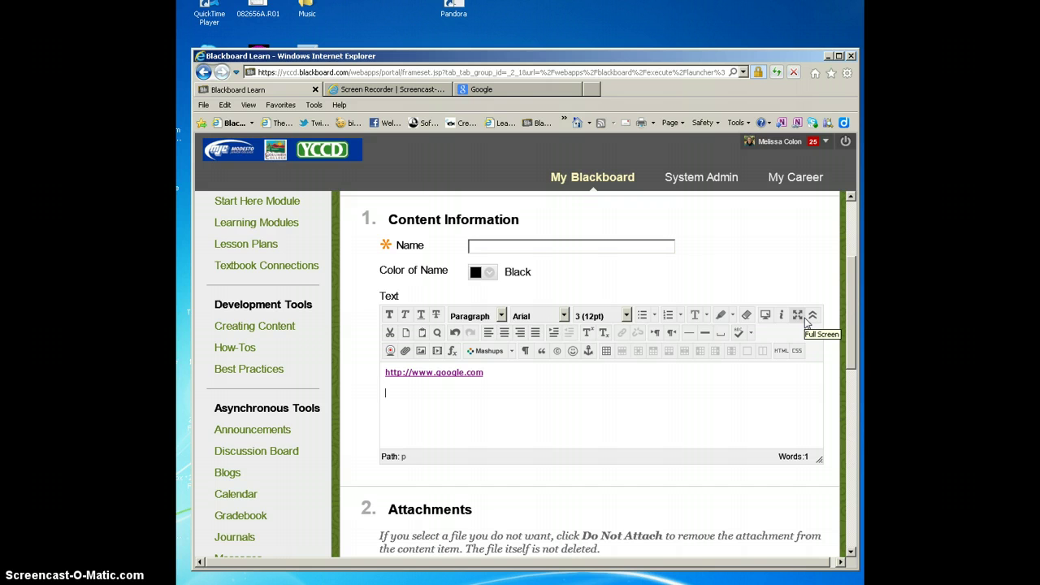
Type 'This is the Google site.' on the second line and select the word Google.
text(This)
text(is the G)
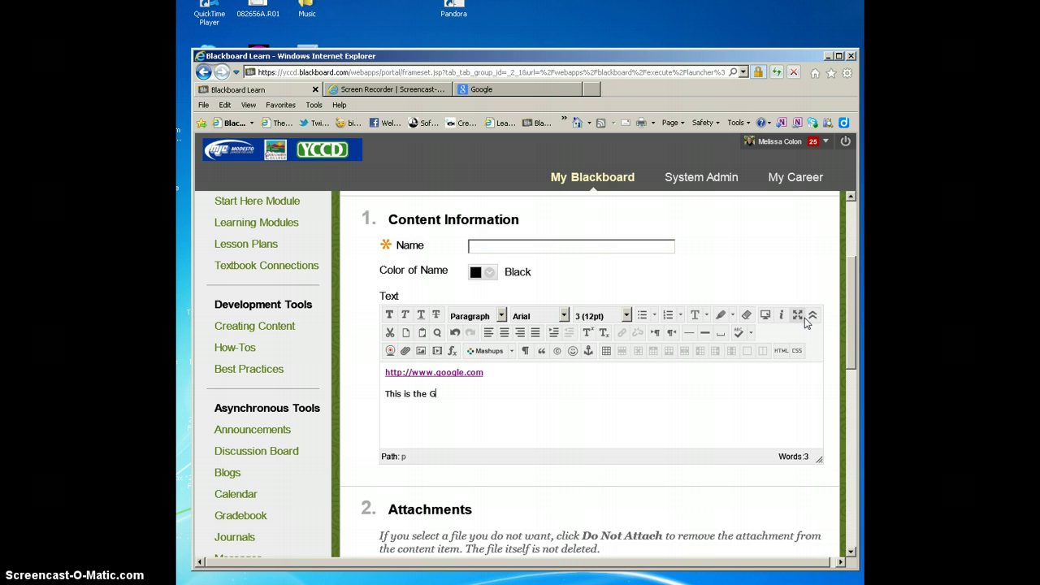
text(oogle site.)
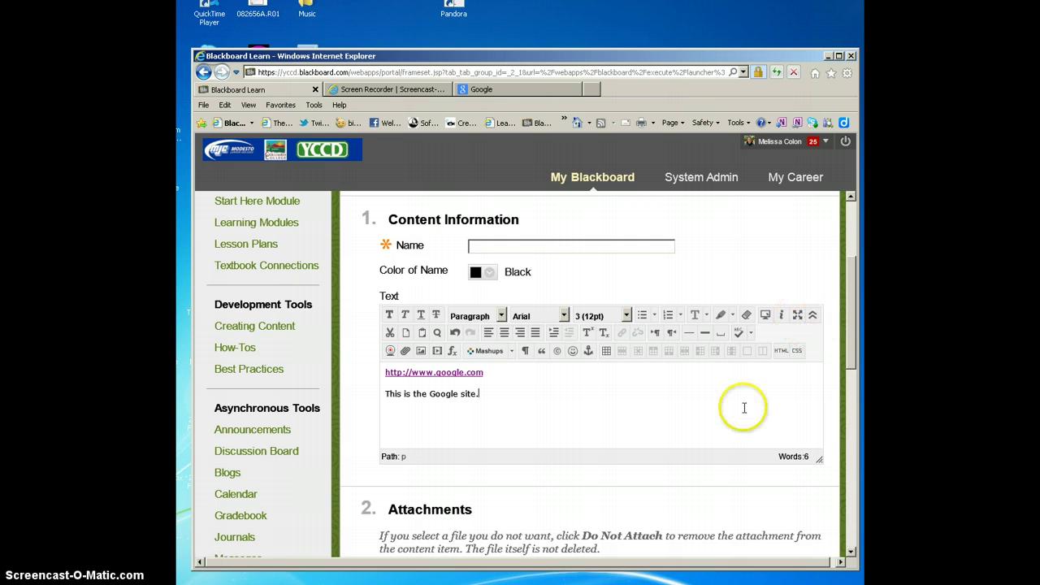
click(431, 393)
drag(430, 393, 456, 393)
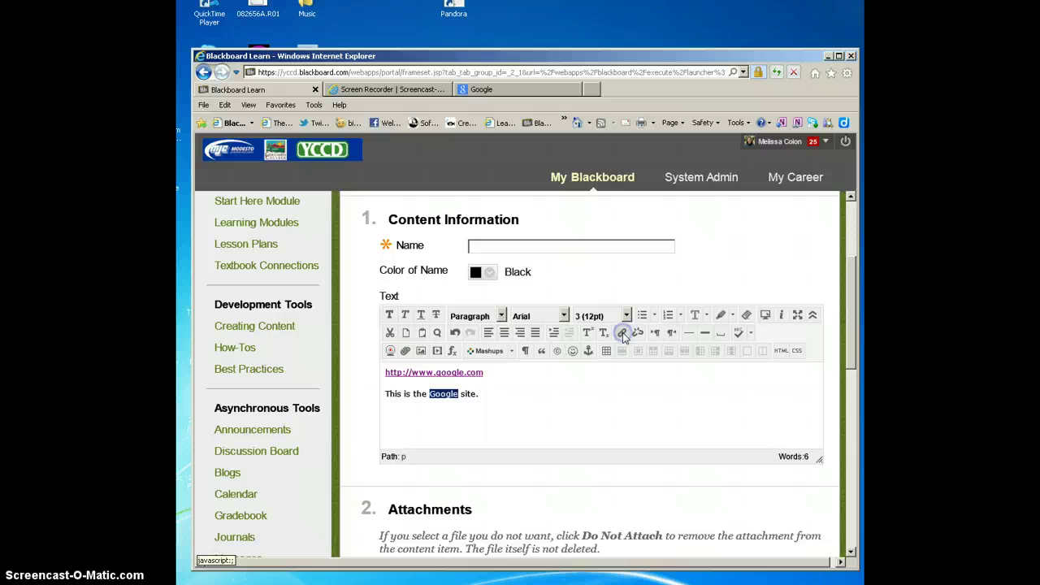
click(622, 333)
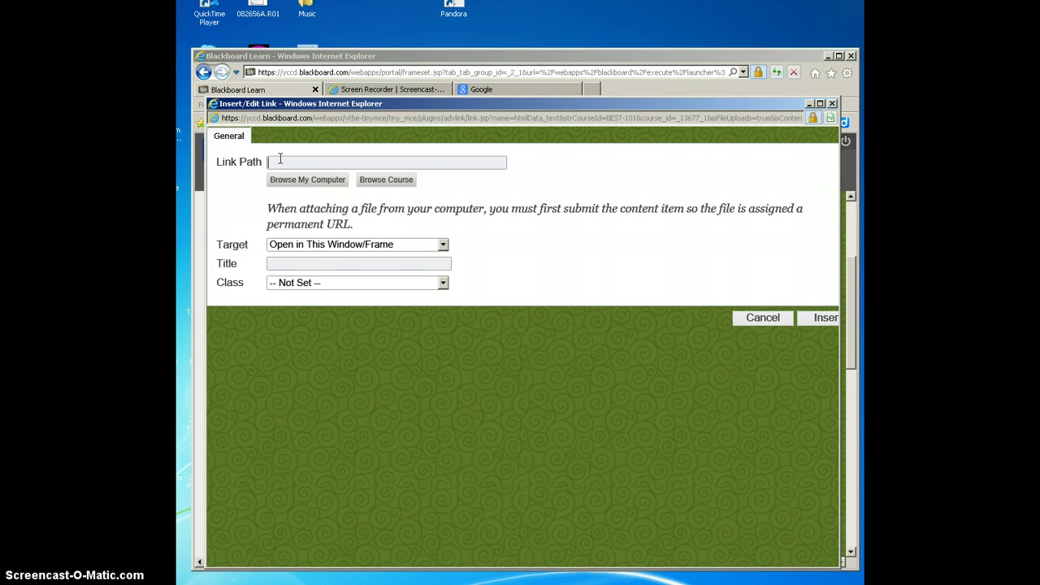
text(http://www.google.com)
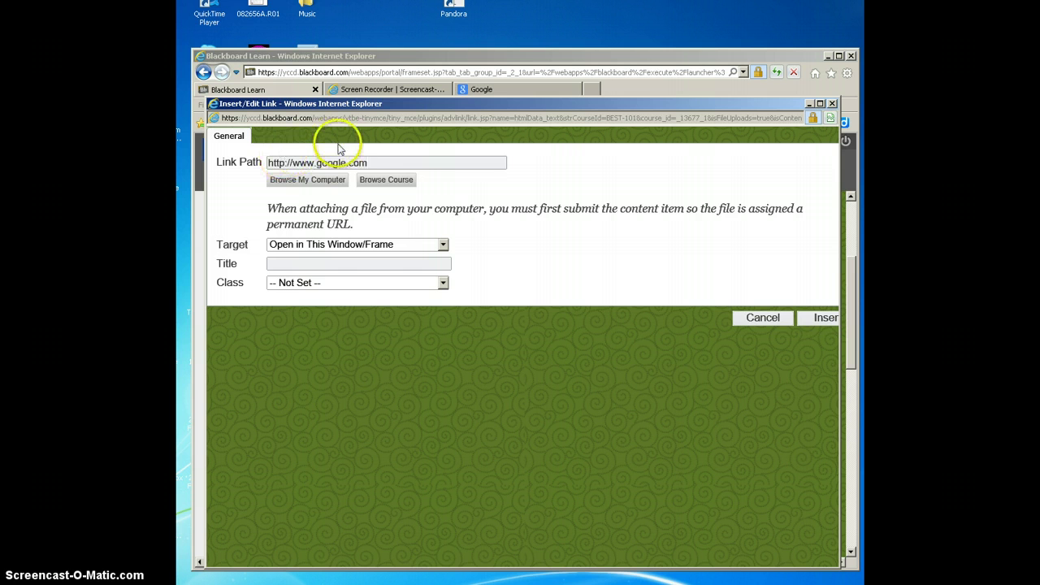
click(443, 244)
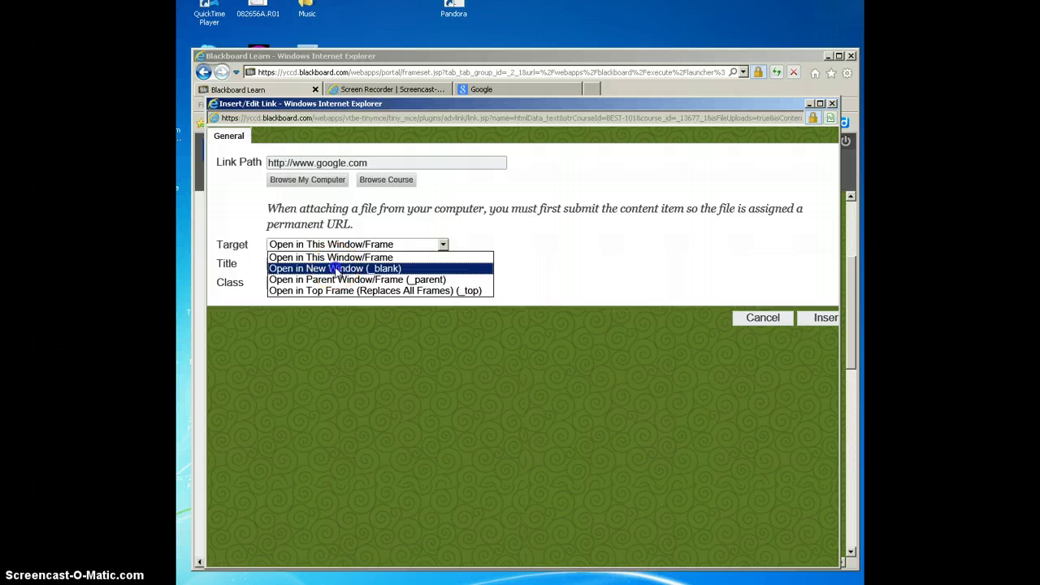
click(336, 269)
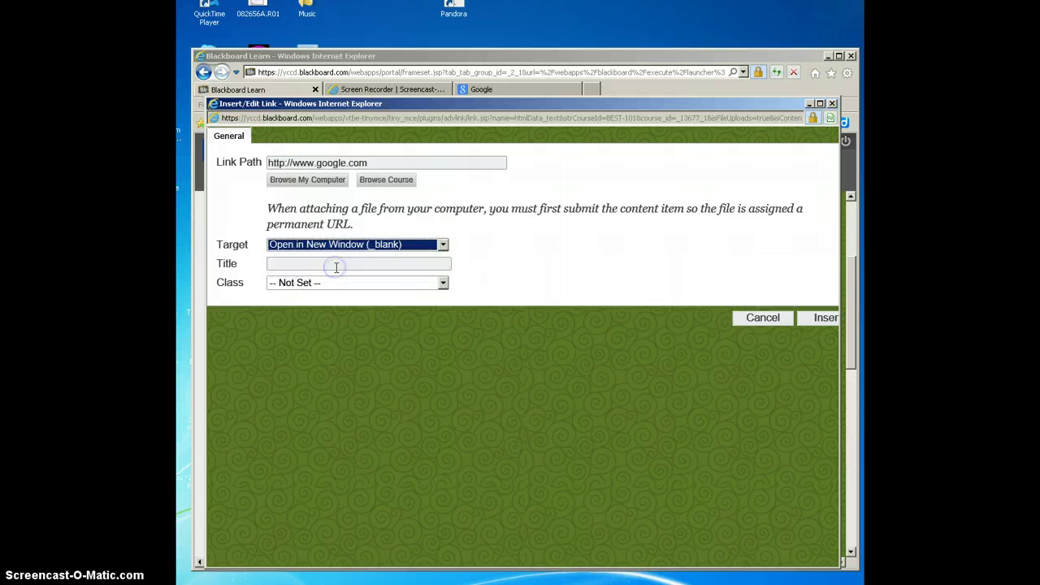
click(822, 320)
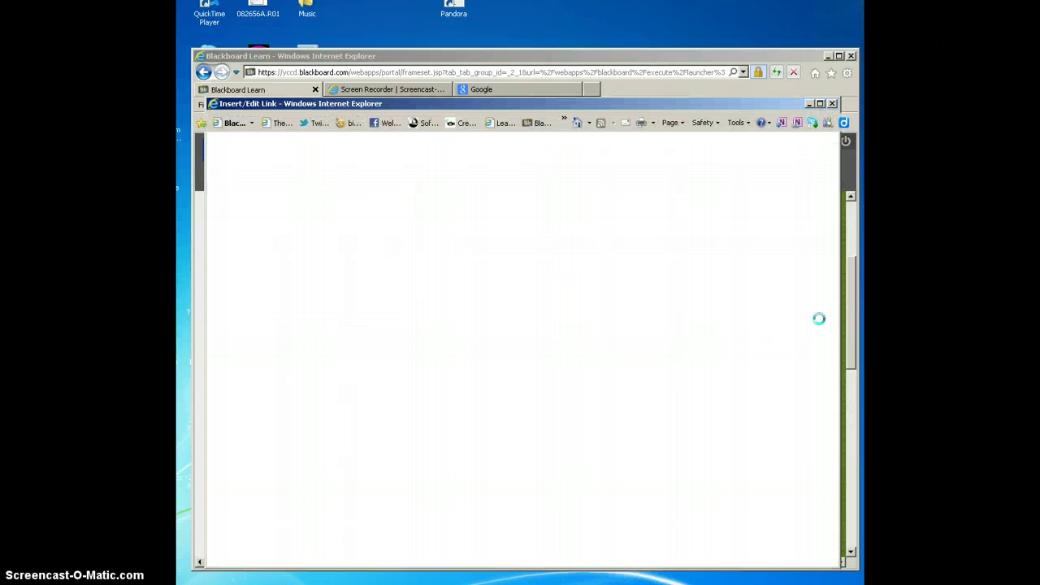
click(626, 425)
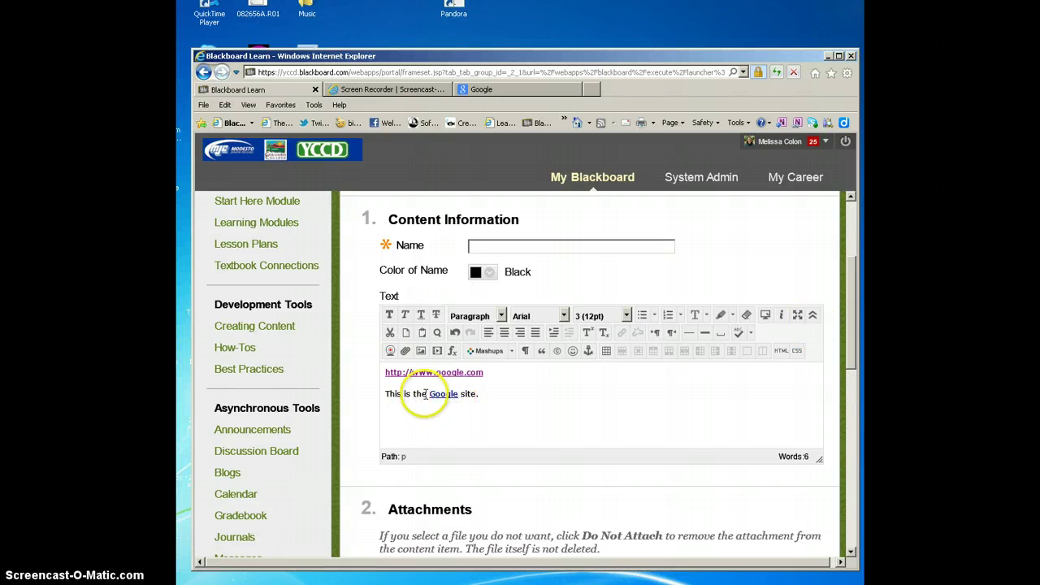
Enter Google as the item's name and submit the content item.
click(458, 394)
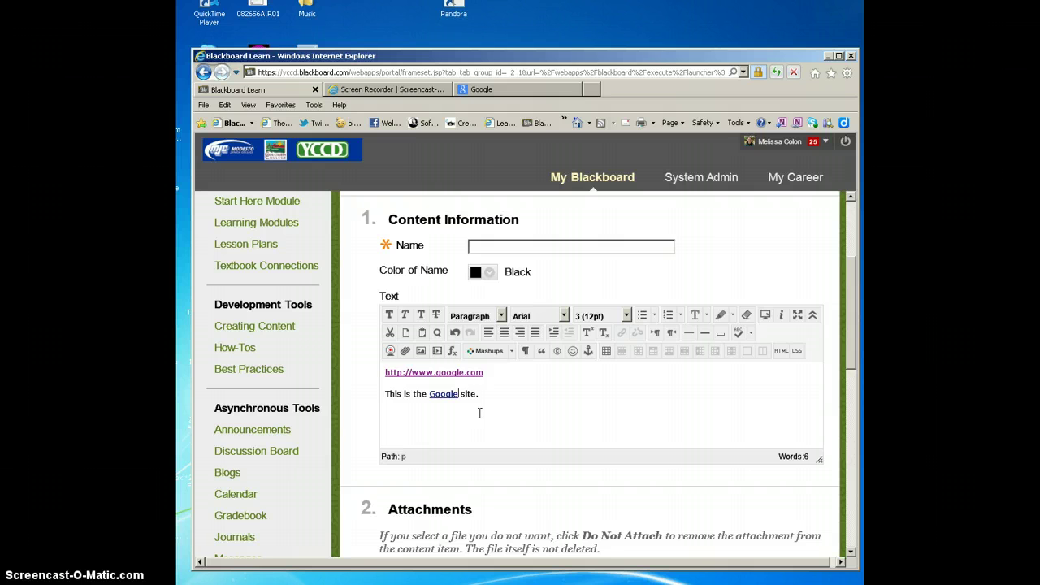
click(496, 244)
text(Google)
click(775, 260)
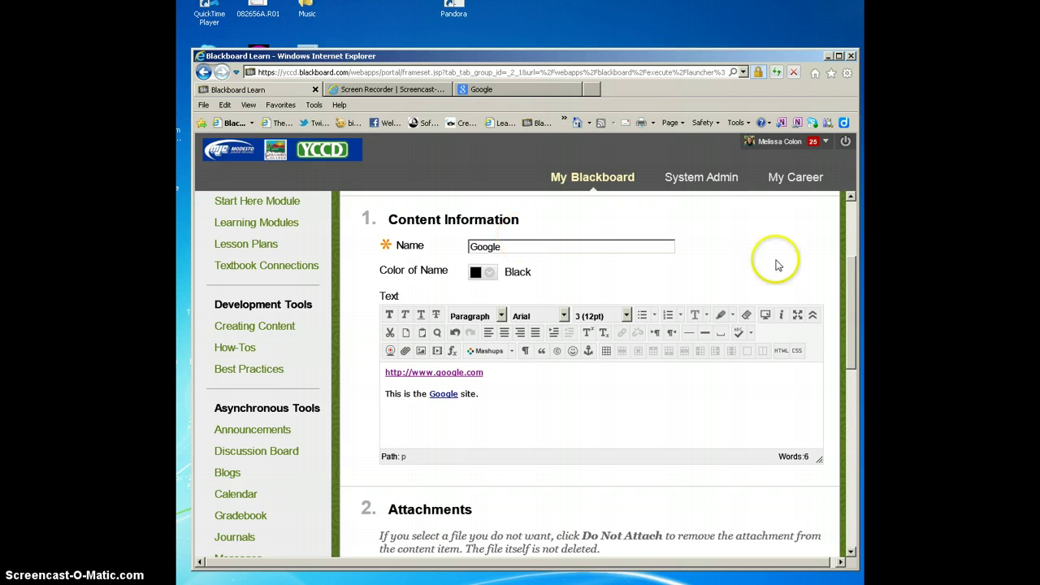
drag(850, 329, 850, 516)
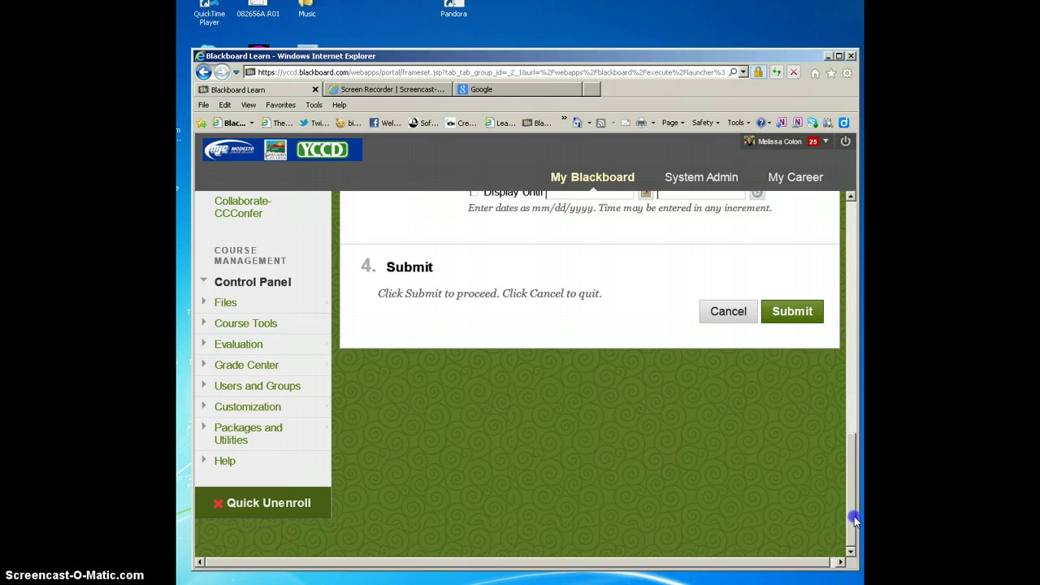
click(782, 313)
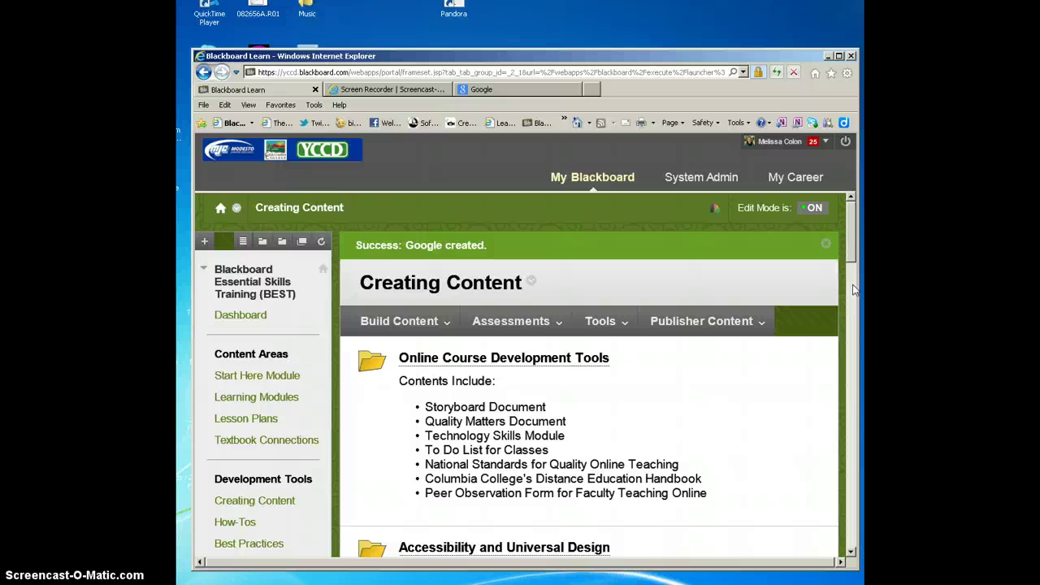
Test the google.com URL link in the new item, then return to the Blackboard tab.
click(850, 280)
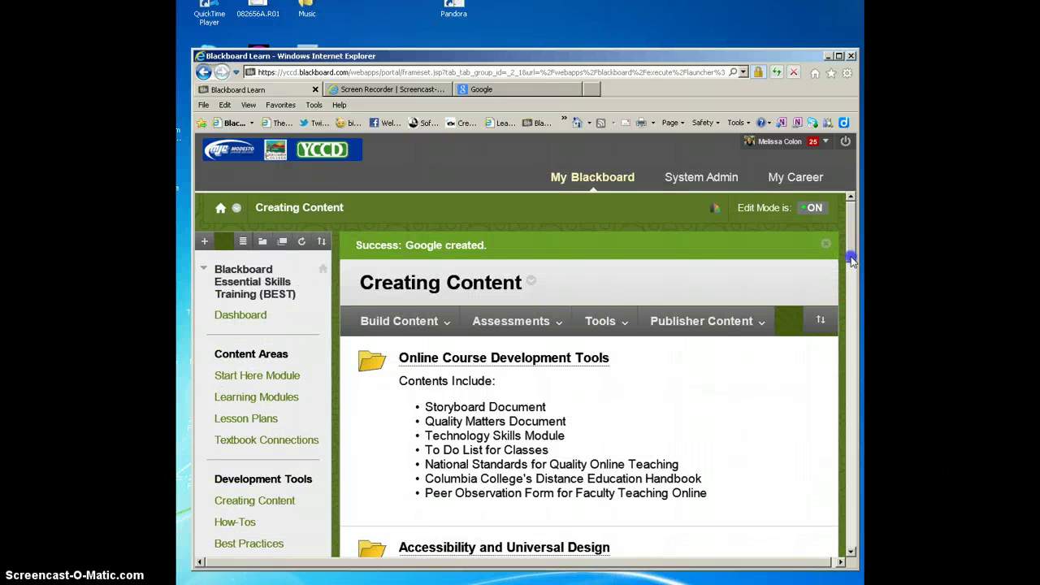
drag(852, 281, 853, 551)
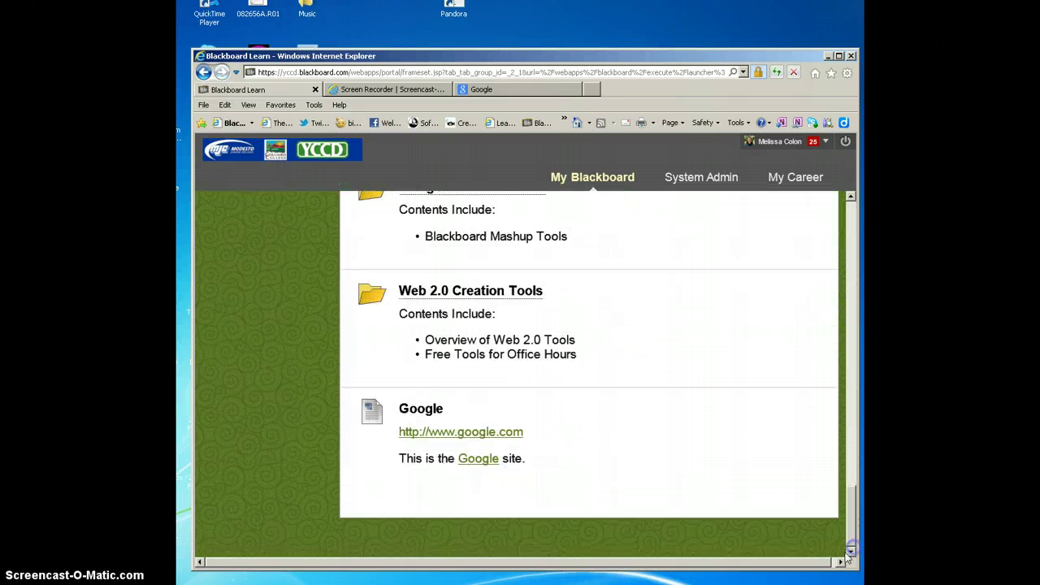
click(468, 436)
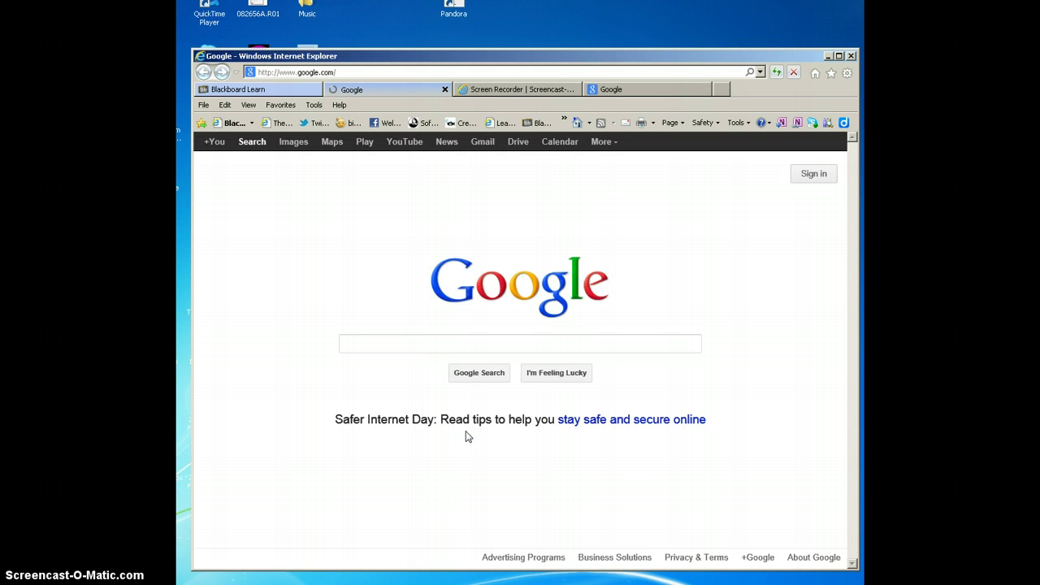
click(293, 92)
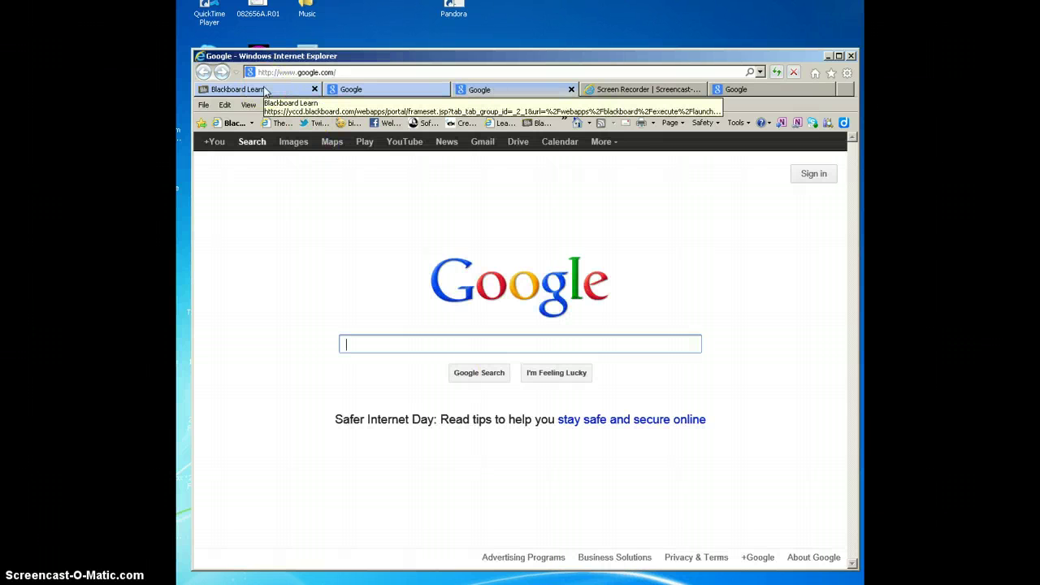
Check the Google page opened by the linked word, then switch back to Blackboard.
click(265, 91)
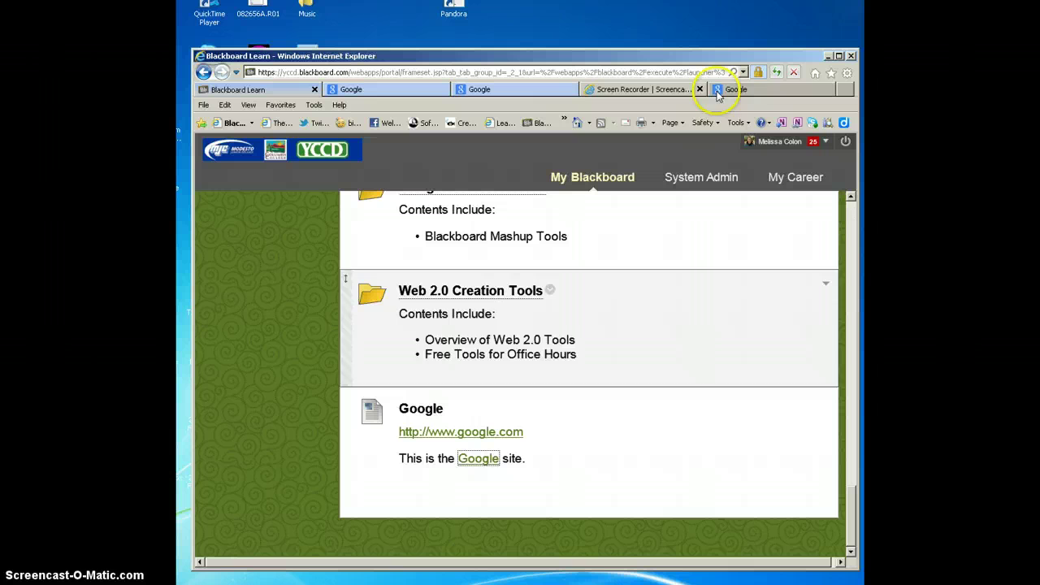
click(534, 91)
click(291, 91)
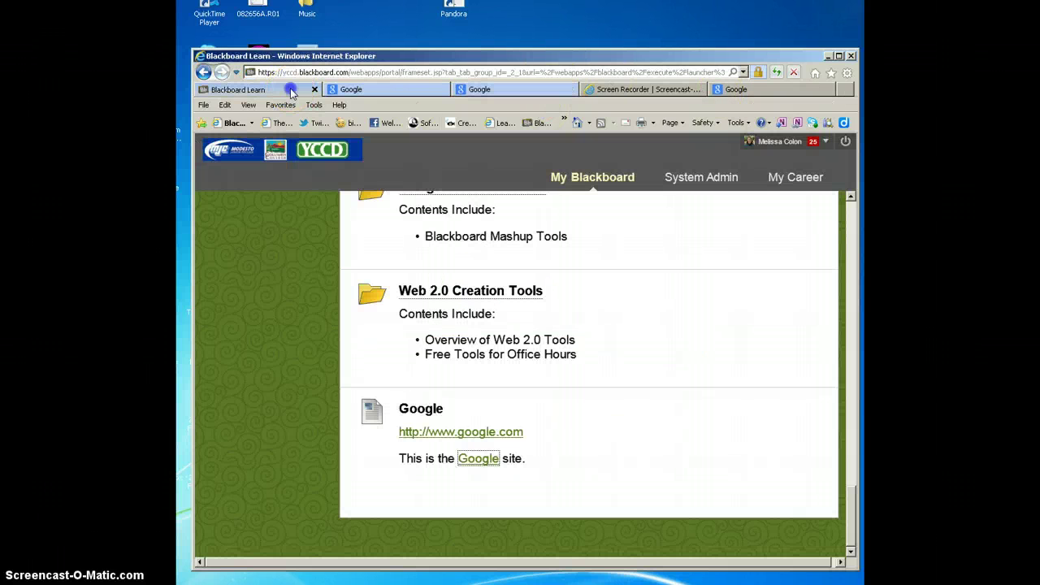